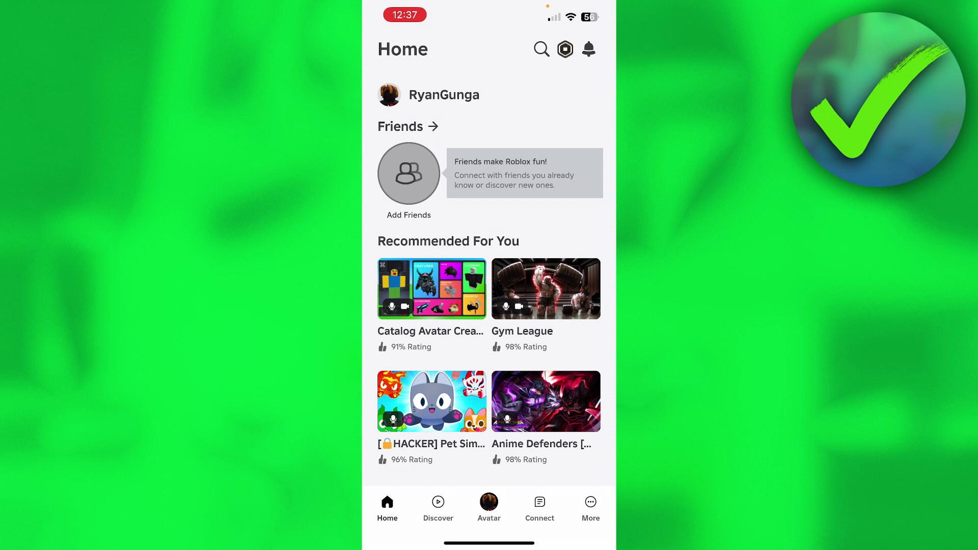
- Go to More > Settings > Account Info
{"action": "left_click", "coordinate": [591, 508]}
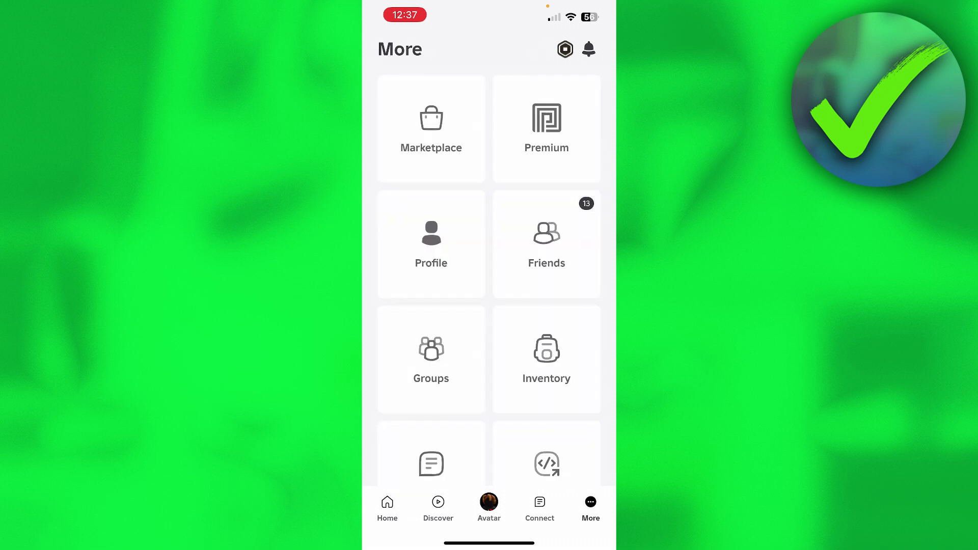
{"action": "scroll", "coordinate": [489, 276], "scroll_direction": "down", "scroll_amount": 5}
{"action": "left_click", "coordinate": [546, 346]}
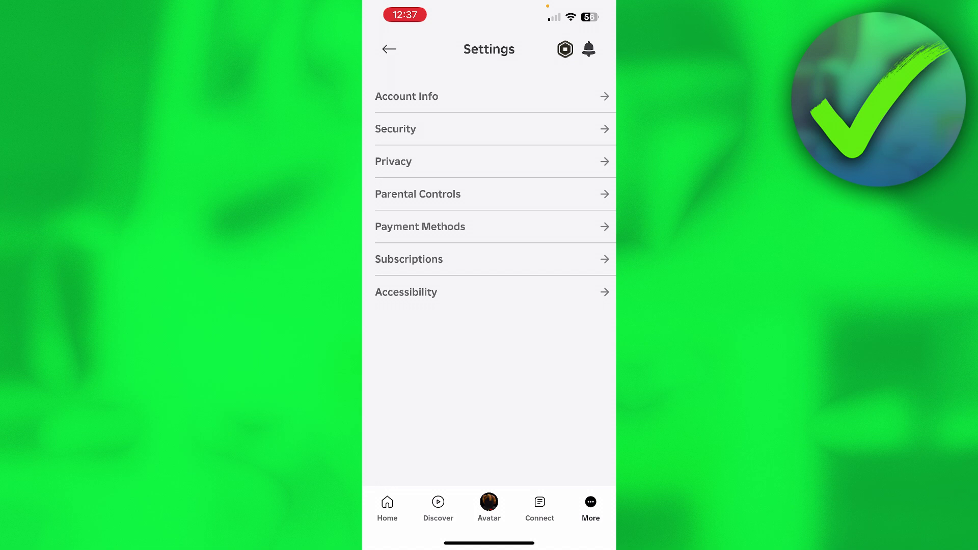
{"action": "left_click", "coordinate": [407, 97]}
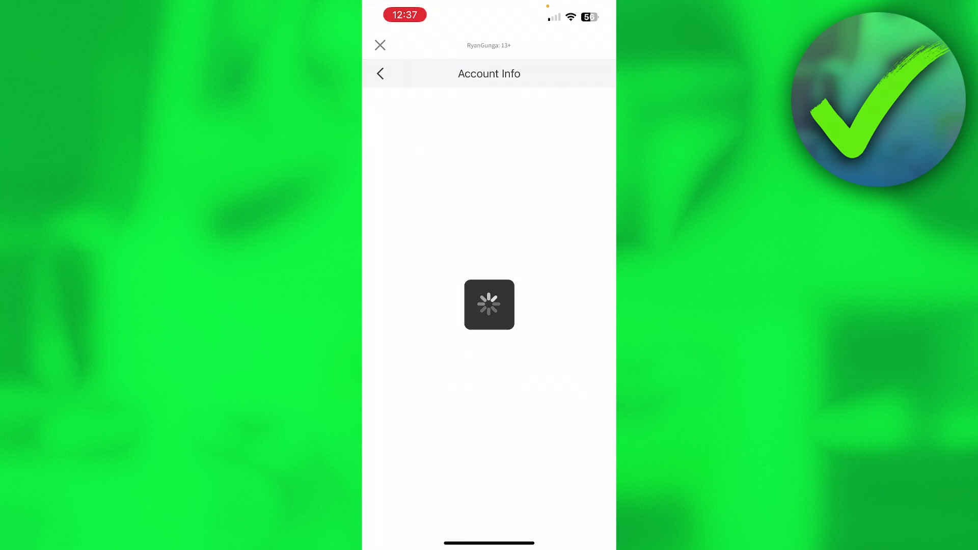
- Open the Account Location country list, currently set to Netherlands
{"action": "scroll", "coordinate": [490, 316], "scroll_direction": "down", "scroll_amount": 2}
{"action": "scroll", "coordinate": [489, 316], "scroll_direction": "down", "scroll_amount": 3}
{"action": "scroll", "coordinate": [489, 316], "scroll_direction": "down", "scroll_amount": 2}
{"action": "scroll", "coordinate": [489, 315], "scroll_direction": "down", "scroll_amount": 2}
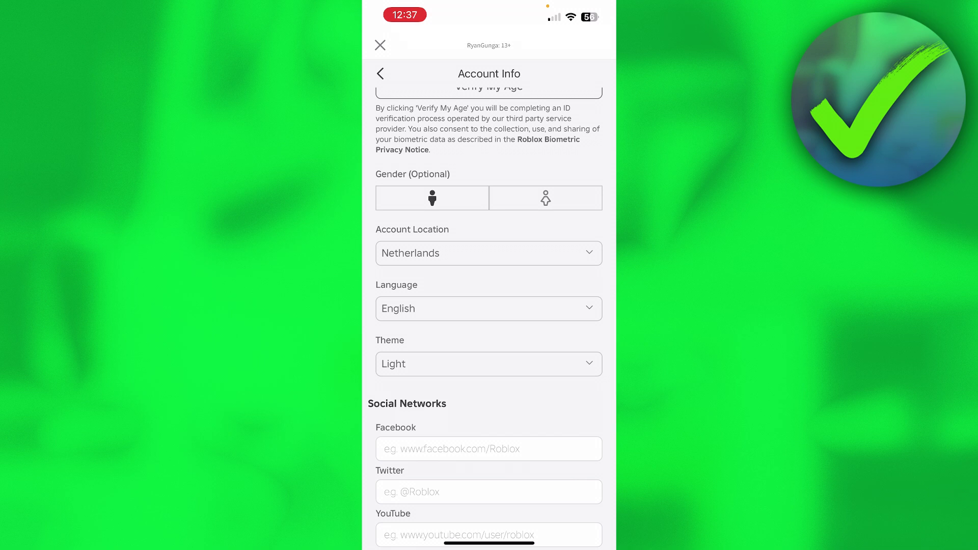
{"action": "left_click", "coordinate": [489, 253]}
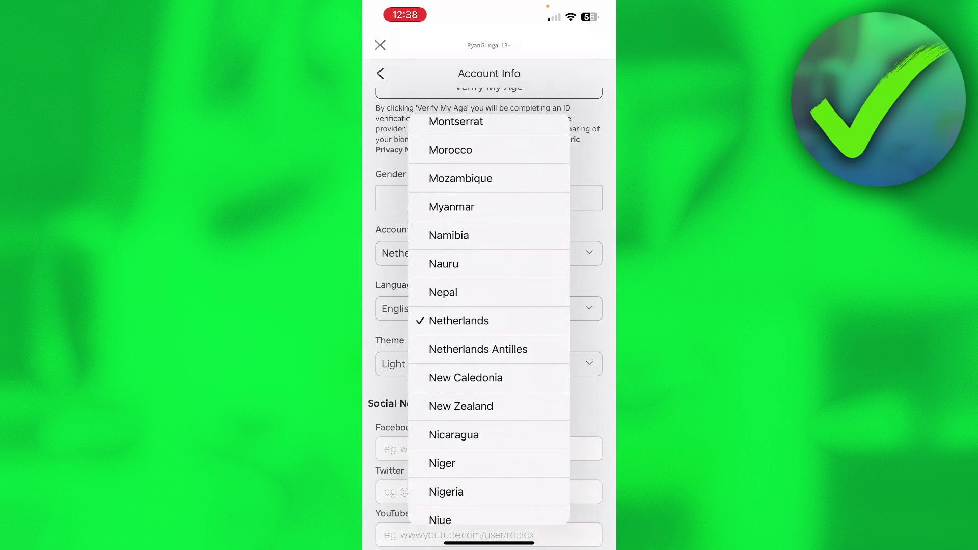
- Scroll through the country list without picking a new country
{"action": "scroll", "coordinate": [489, 321], "scroll_direction": "down", "scroll_amount": 2}
{"action": "scroll", "coordinate": [489, 321], "scroll_direction": "up", "scroll_amount": 5}
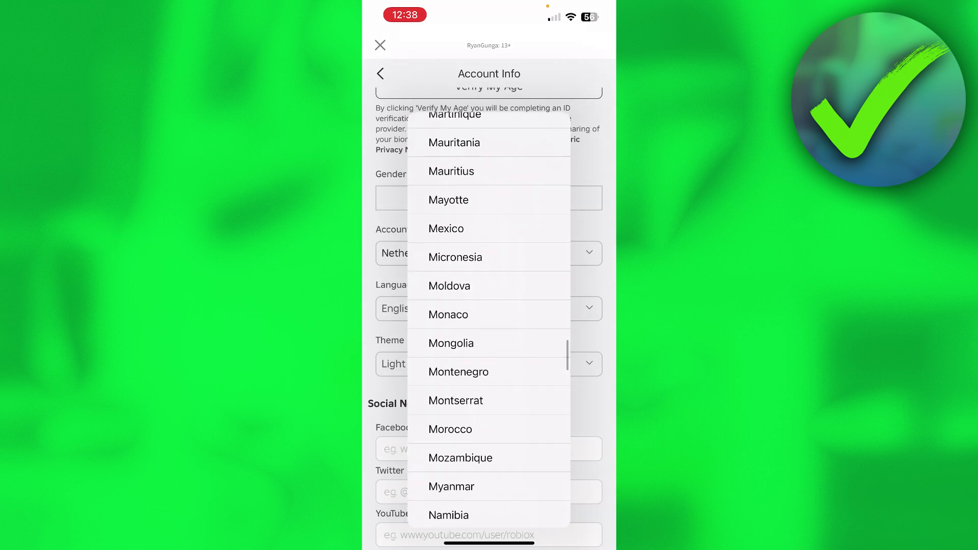
{"action": "scroll", "coordinate": [489, 318], "scroll_direction": "up", "scroll_amount": 1}
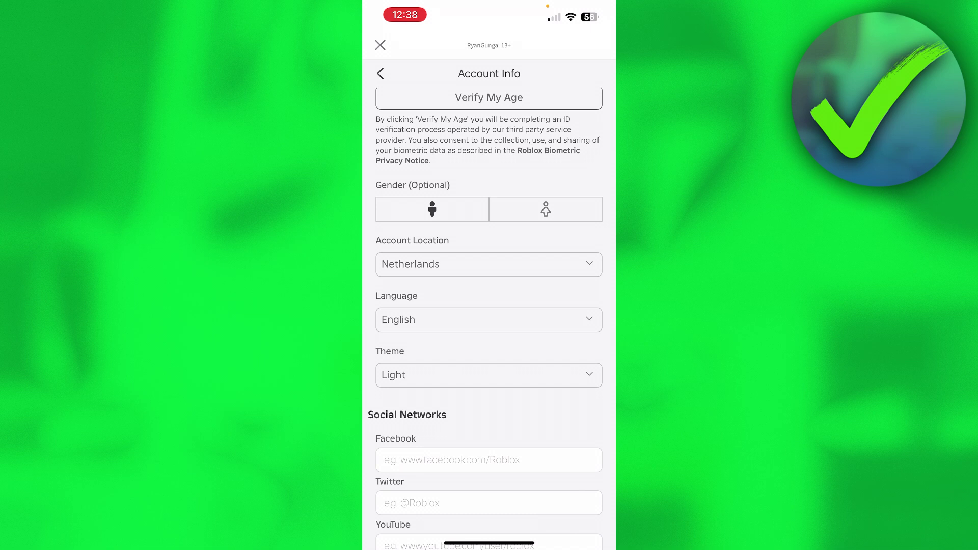
- Return to More, open Help & Safety > Help, and search articles for 'Change loca'
{"action": "left_click", "coordinate": [380, 44]}
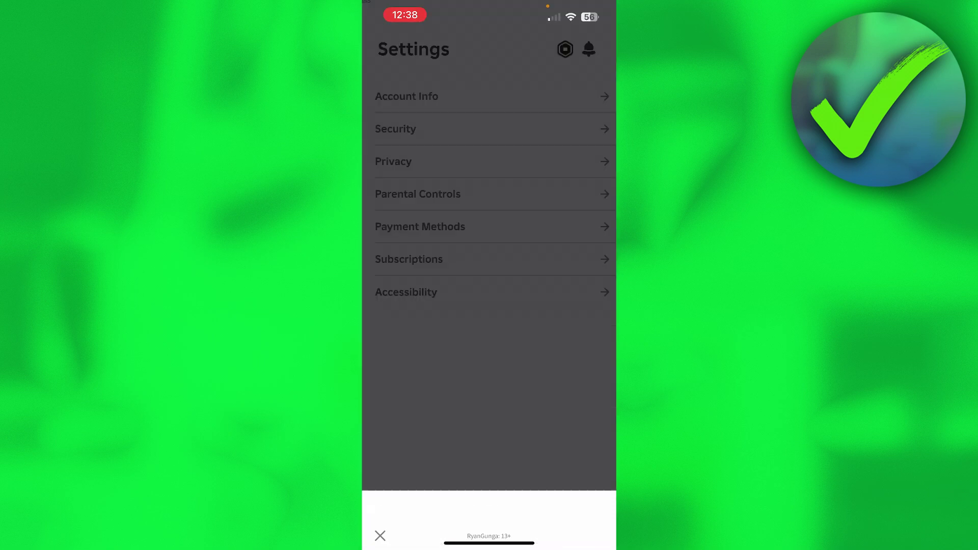
{"action": "left_click", "coordinate": [389, 48]}
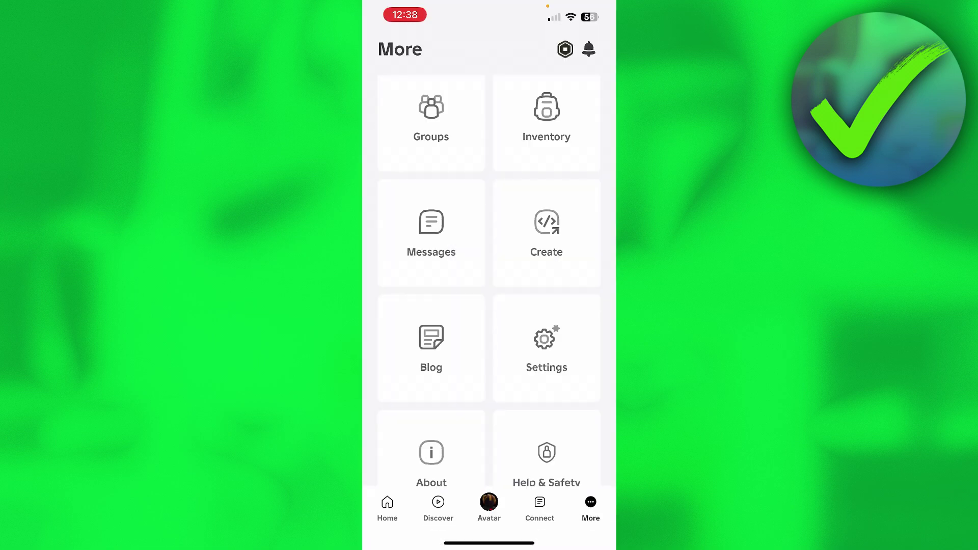
{"action": "scroll", "coordinate": [489, 280], "scroll_direction": "down", "scroll_amount": 3}
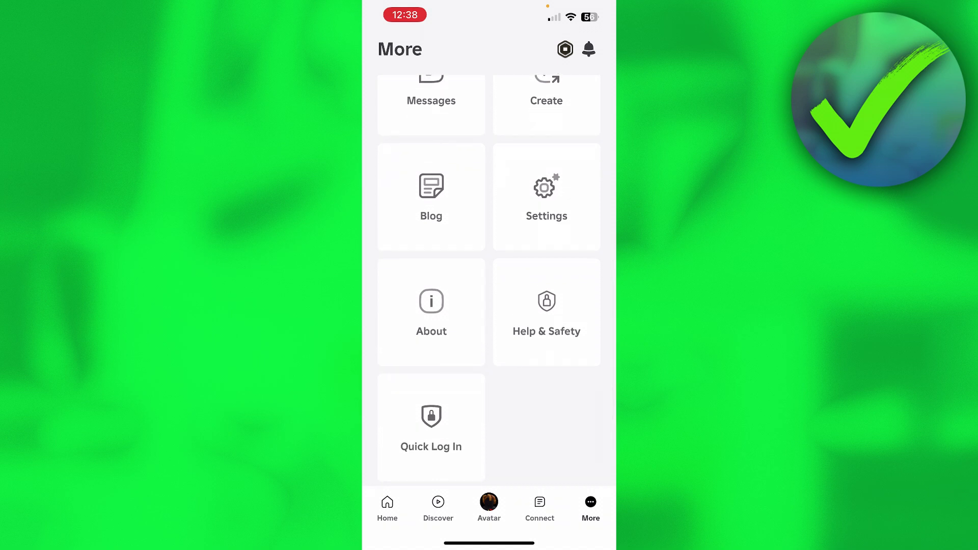
{"action": "left_click", "coordinate": [547, 312]}
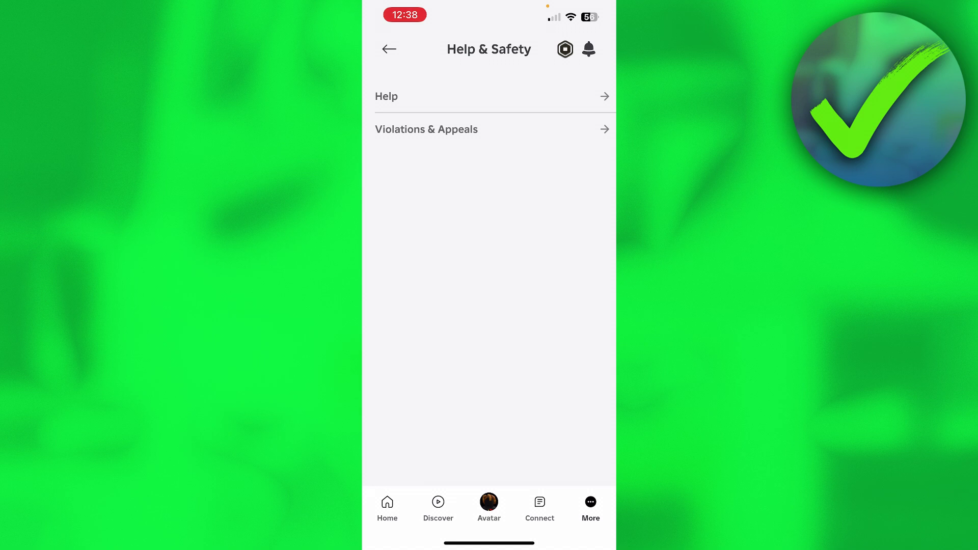
{"action": "left_click", "coordinate": [387, 97]}
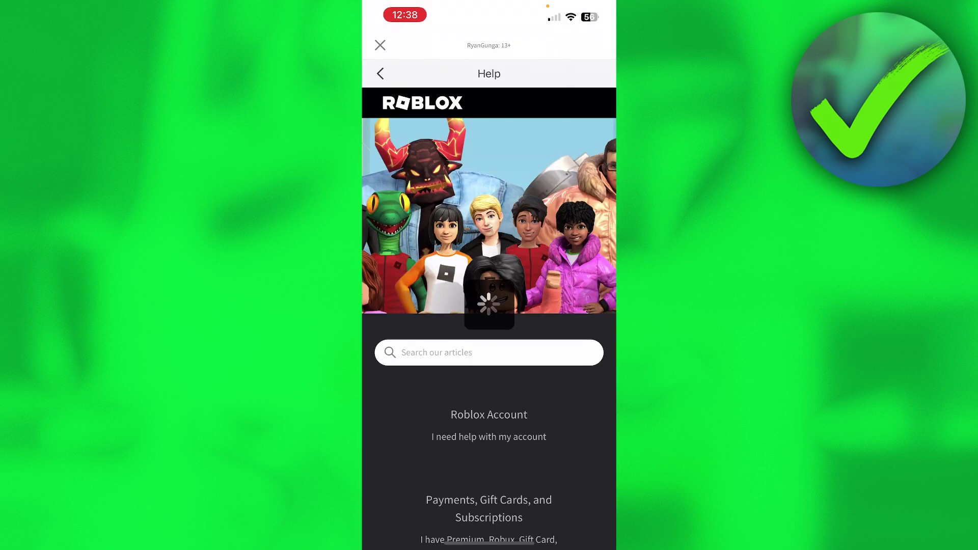
{"action": "left_click", "coordinate": [488, 353]}
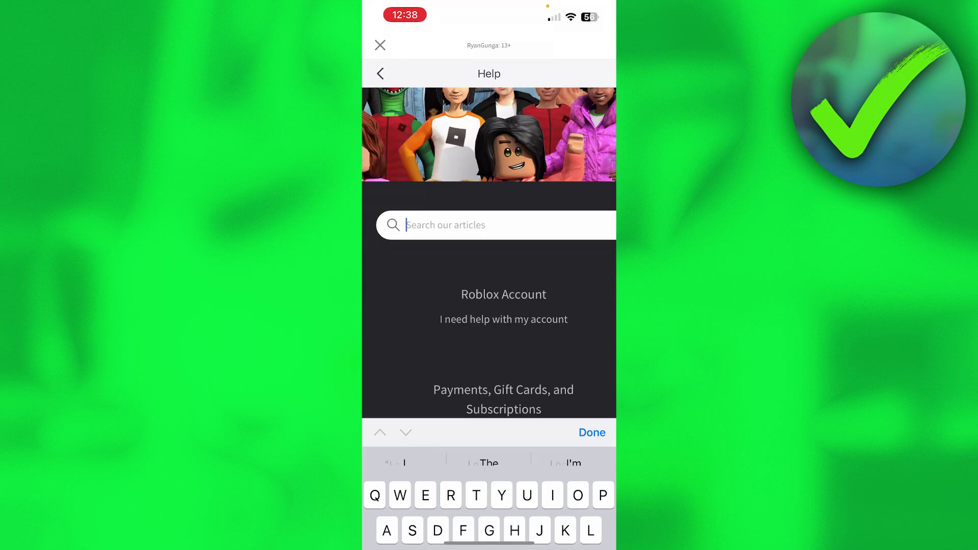
{"action": "type", "text": "C"}
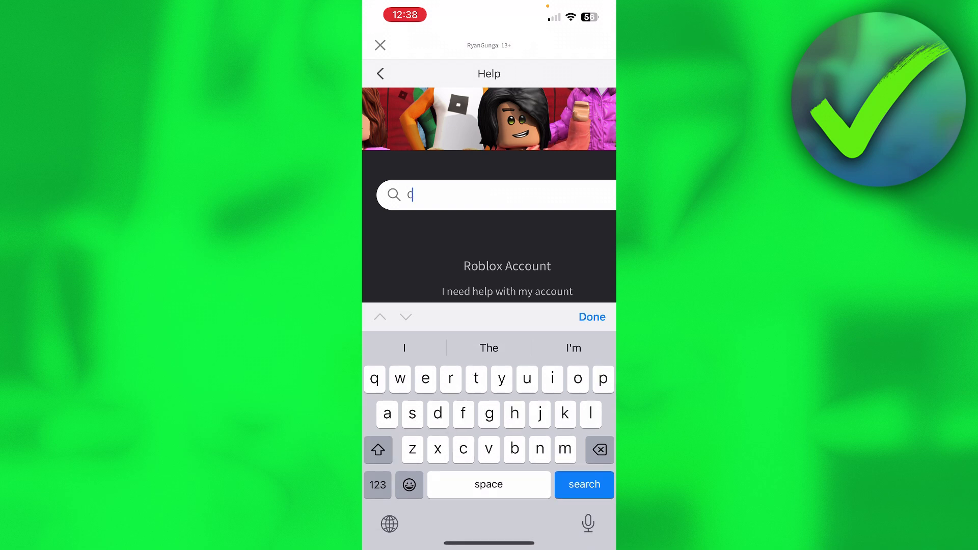
{"action": "type", "text": "hange loca"}
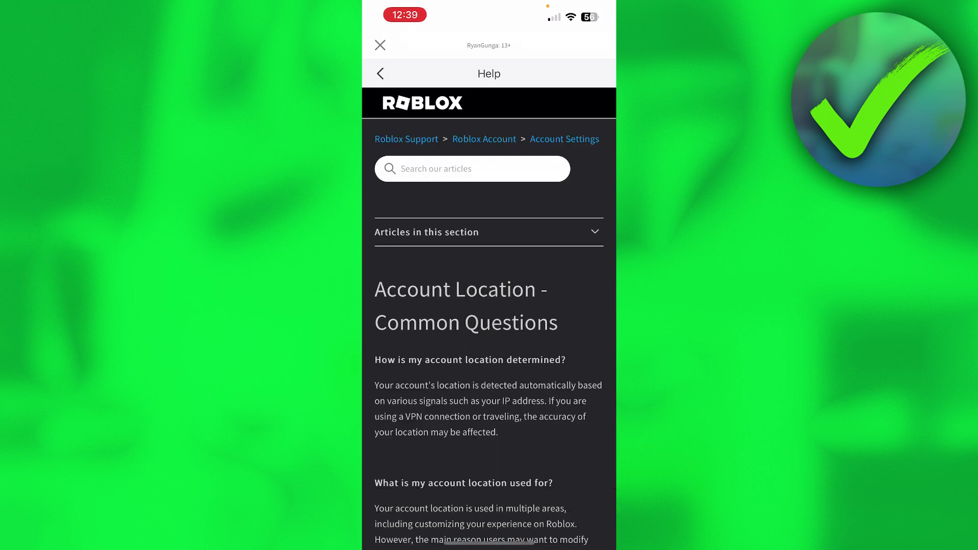
- Scroll to the account location article's end and follow its 'Contact support here' link
{"action": "scroll", "coordinate": [489, 316], "scroll_direction": "down", "scroll_amount": 3}
{"action": "scroll", "coordinate": [489, 316], "scroll_direction": "down", "scroll_amount": 5}
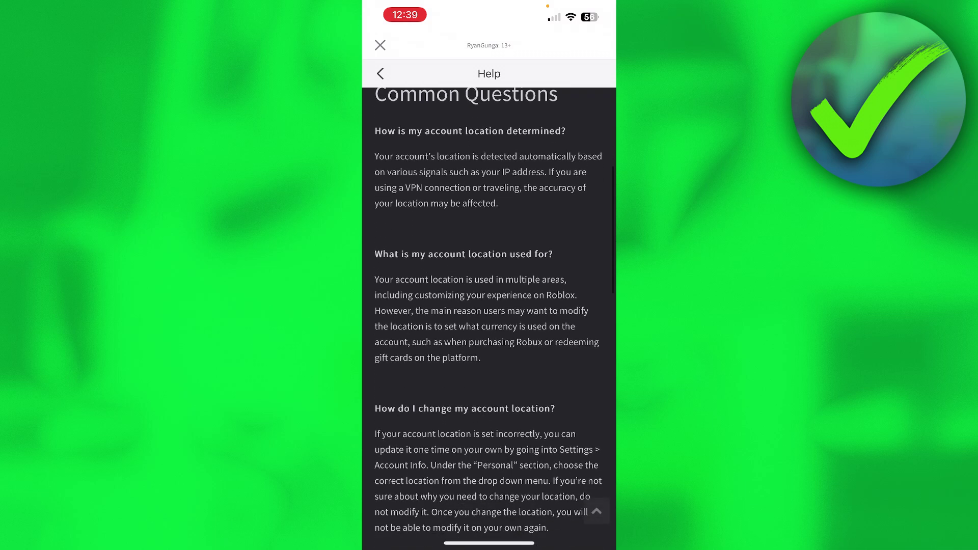
{"action": "scroll", "coordinate": [489, 316], "scroll_direction": "down", "scroll_amount": 2}
{"action": "scroll", "coordinate": [489, 316], "scroll_direction": "down", "scroll_amount": 2}
{"action": "scroll", "coordinate": [489, 316], "scroll_direction": "down", "scroll_amount": 3}
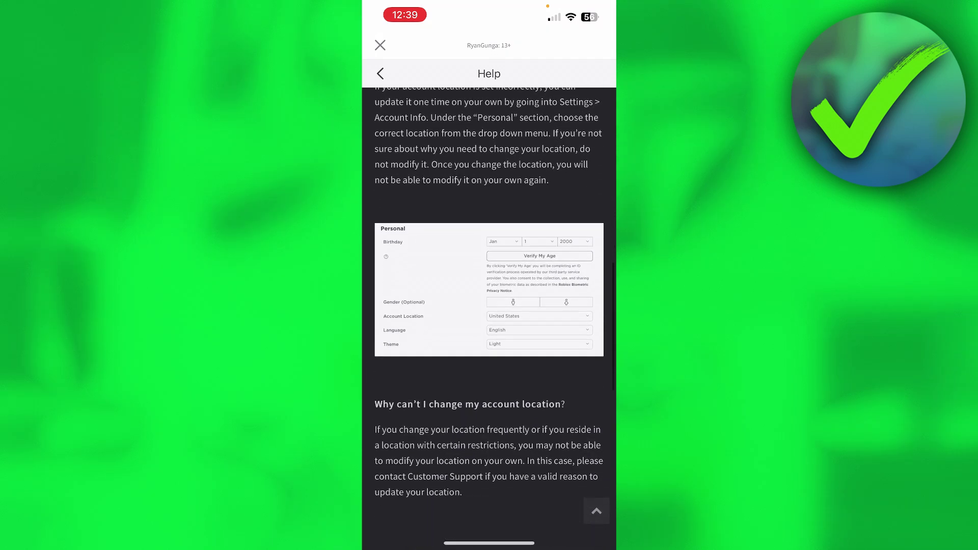
{"action": "scroll", "coordinate": [489, 316], "scroll_direction": "down", "scroll_amount": 3}
{"action": "scroll", "coordinate": [489, 316], "scroll_direction": "up", "scroll_amount": 1}
{"action": "scroll", "coordinate": [490, 316], "scroll_direction": "up", "scroll_amount": 2}
{"action": "scroll", "coordinate": [489, 315], "scroll_direction": "down", "scroll_amount": 1}
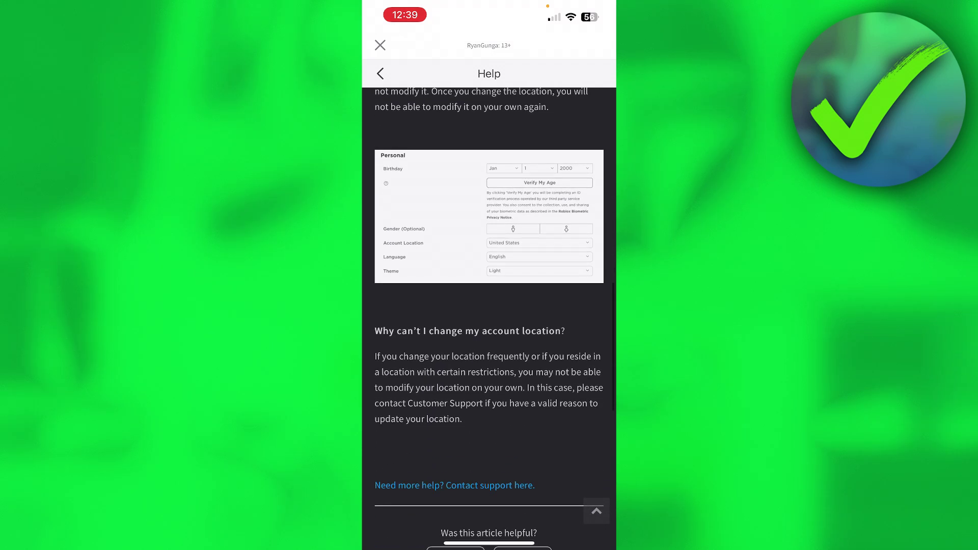
{"action": "scroll", "coordinate": [489, 316], "scroll_direction": "down", "scroll_amount": 1}
{"action": "scroll", "coordinate": [489, 316], "scroll_direction": "down", "scroll_amount": 1}
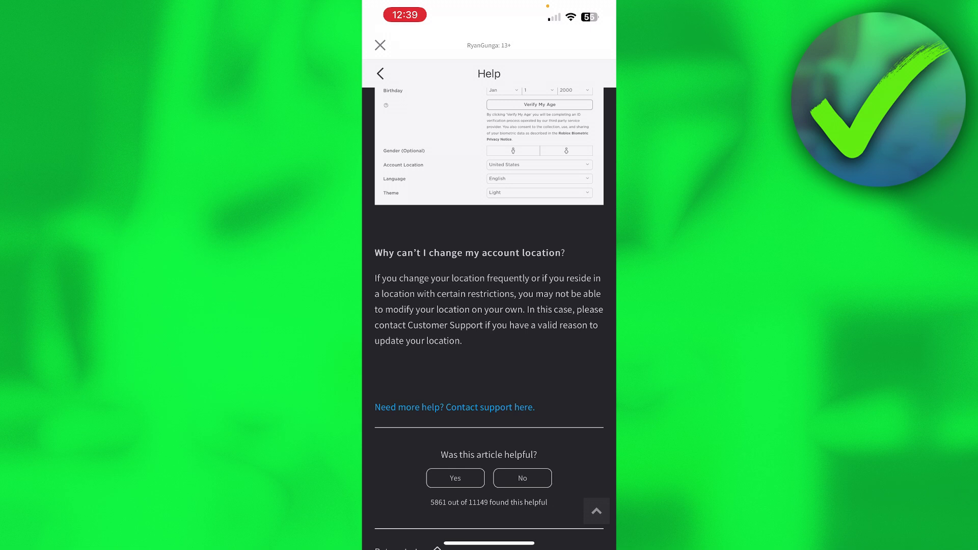
{"action": "scroll", "coordinate": [489, 316], "scroll_direction": "down", "scroll_amount": 2}
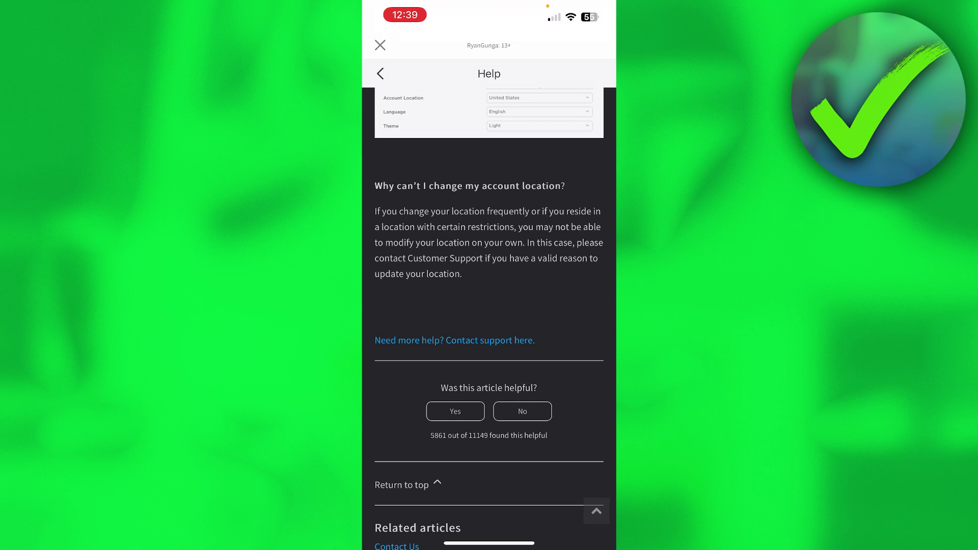
{"action": "left_click", "coordinate": [454, 340]}
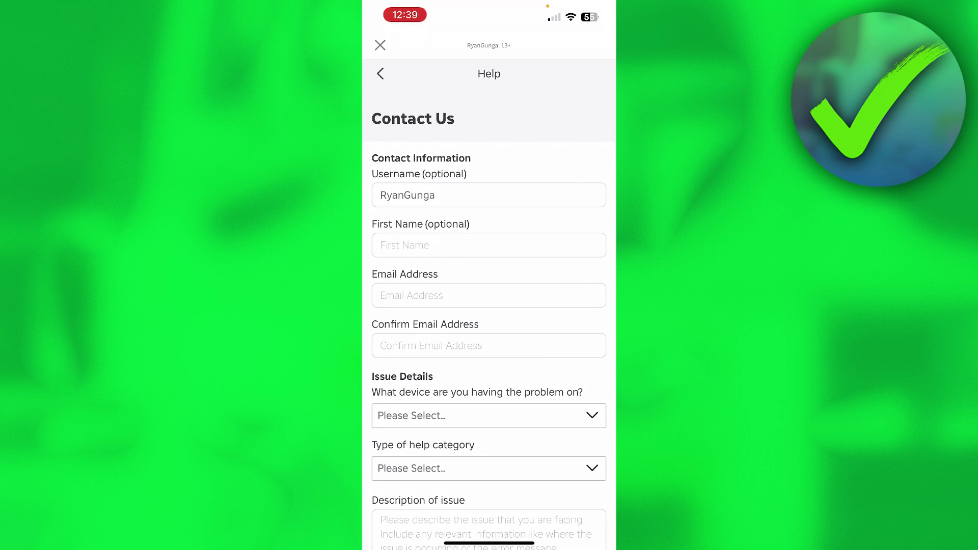
- Set the support form's device to iPhone
{"action": "left_click", "coordinate": [489, 416]}
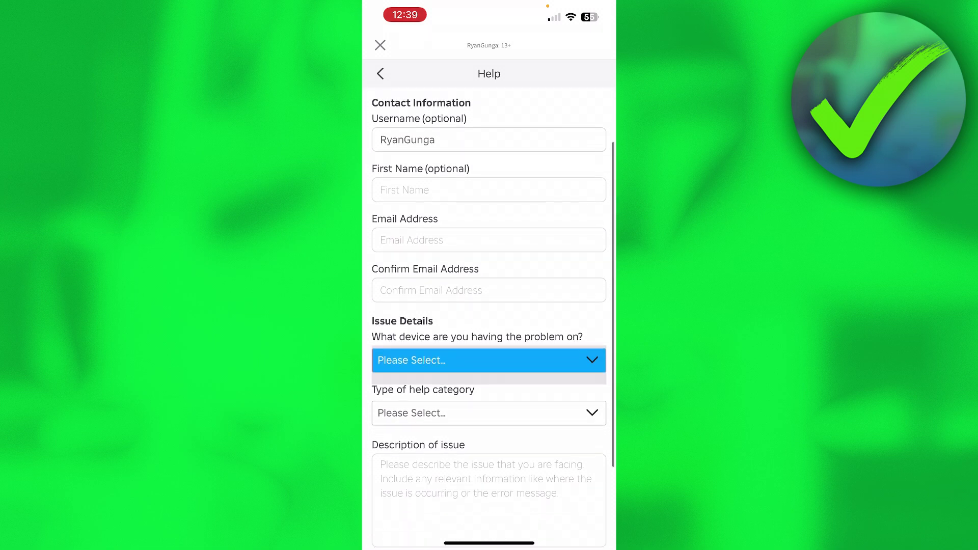
{"action": "left_click", "coordinate": [490, 409]}
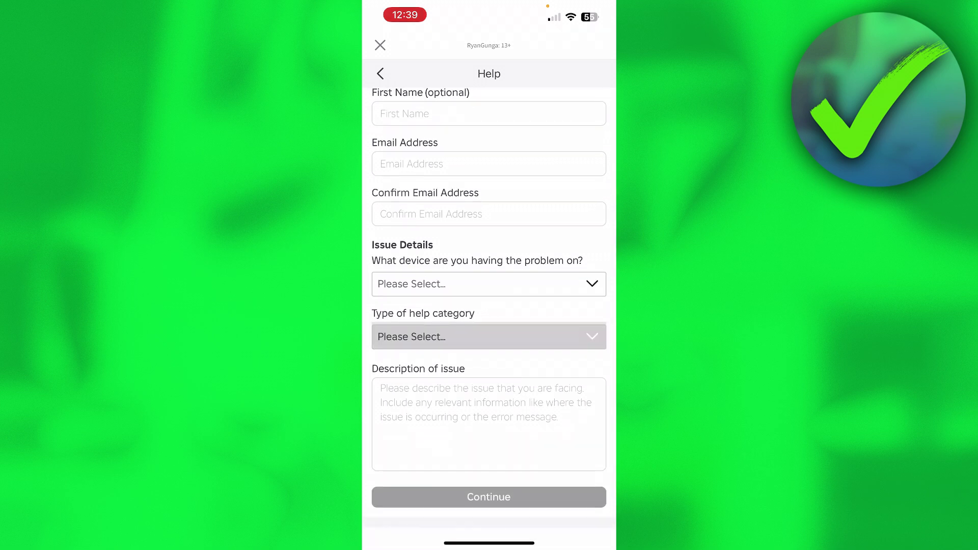
{"action": "left_click", "coordinate": [489, 284]}
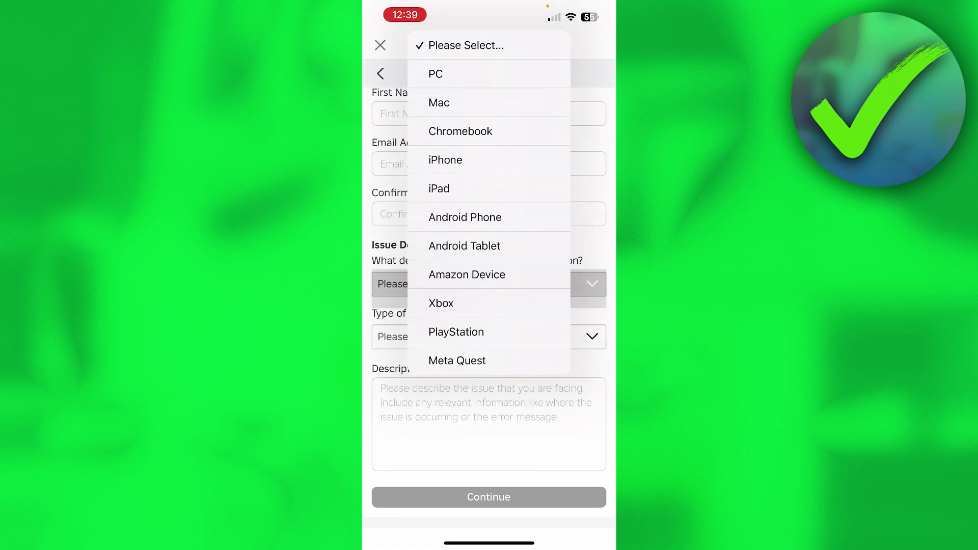
{"action": "left_click", "coordinate": [445, 160]}
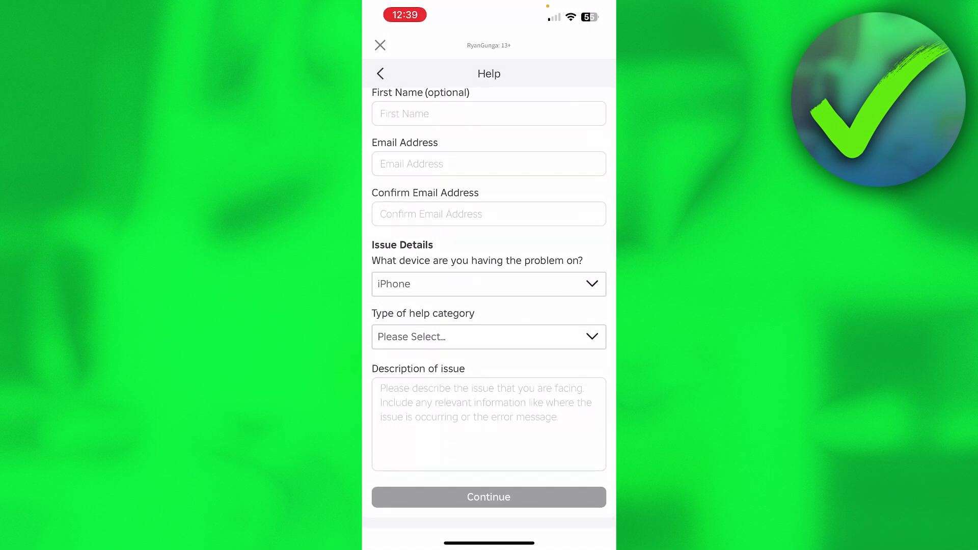
- Set the help category to How To with subcategory How To - Other
{"action": "left_click", "coordinate": [489, 337]}
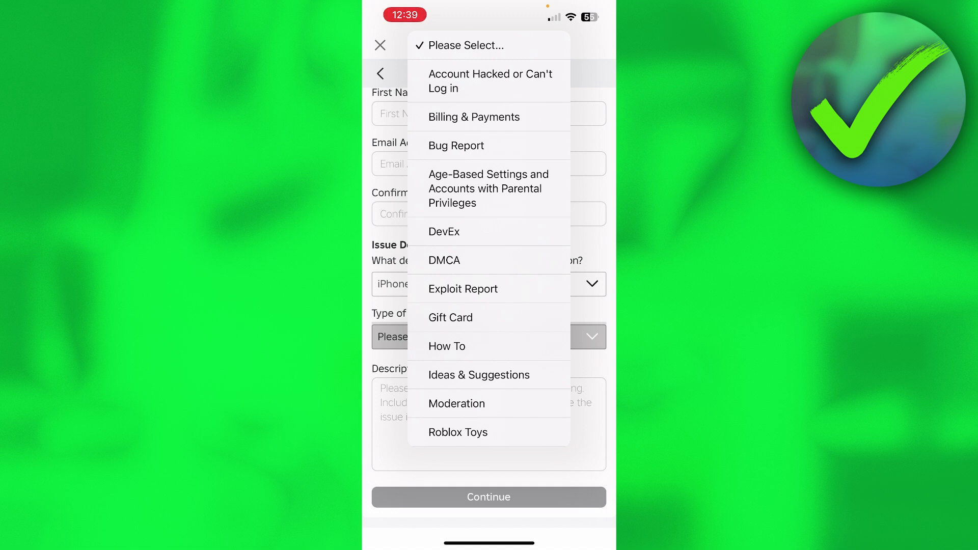
{"action": "left_click", "coordinate": [447, 346]}
{"action": "left_click", "coordinate": [489, 370]}
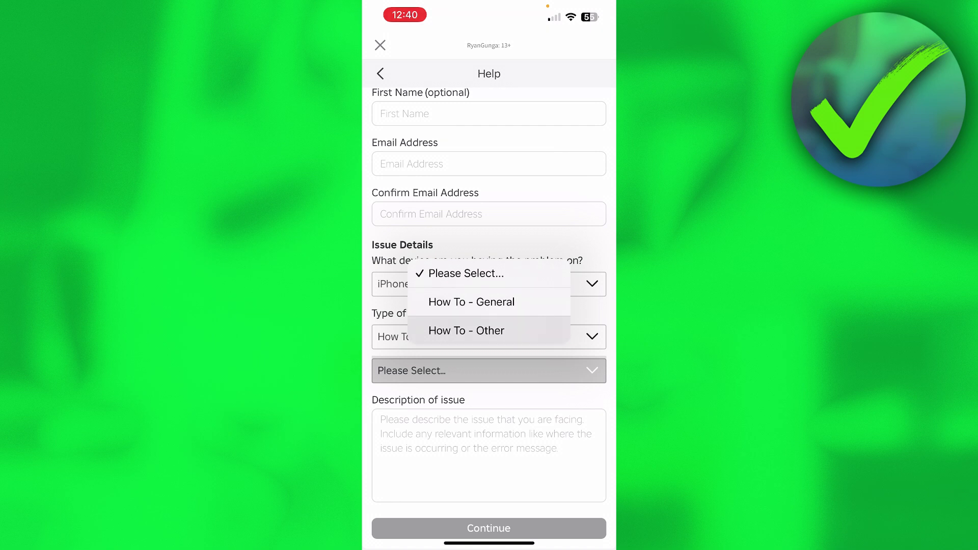
{"action": "left_click", "coordinate": [466, 330]}
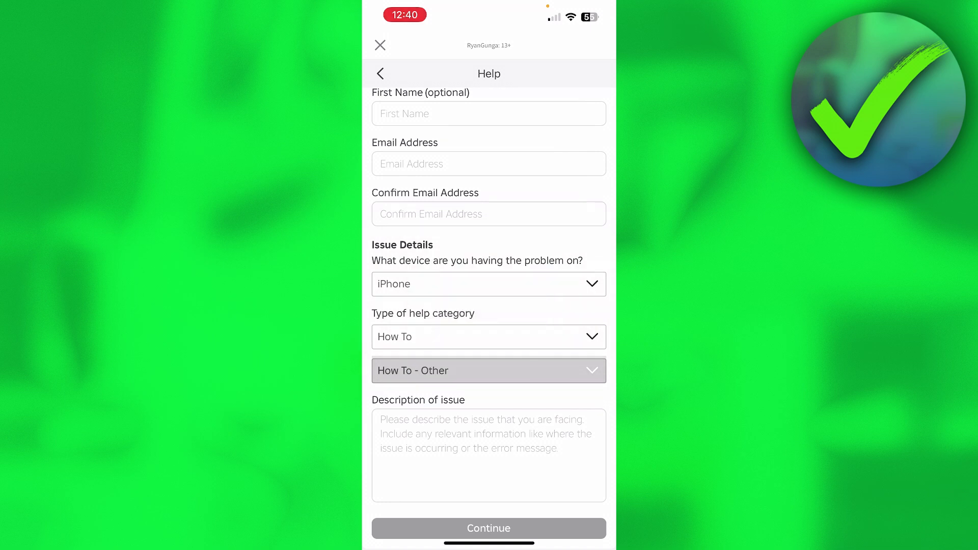
{"action": "scroll", "coordinate": [489, 306], "scroll_direction": "down", "scroll_amount": 1}
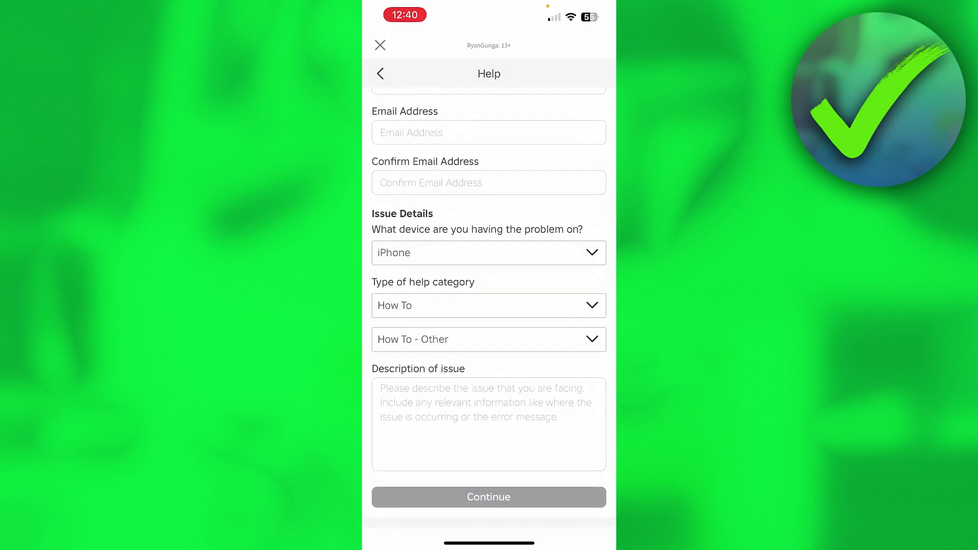
{"action": "left_click", "coordinate": [488, 425]}
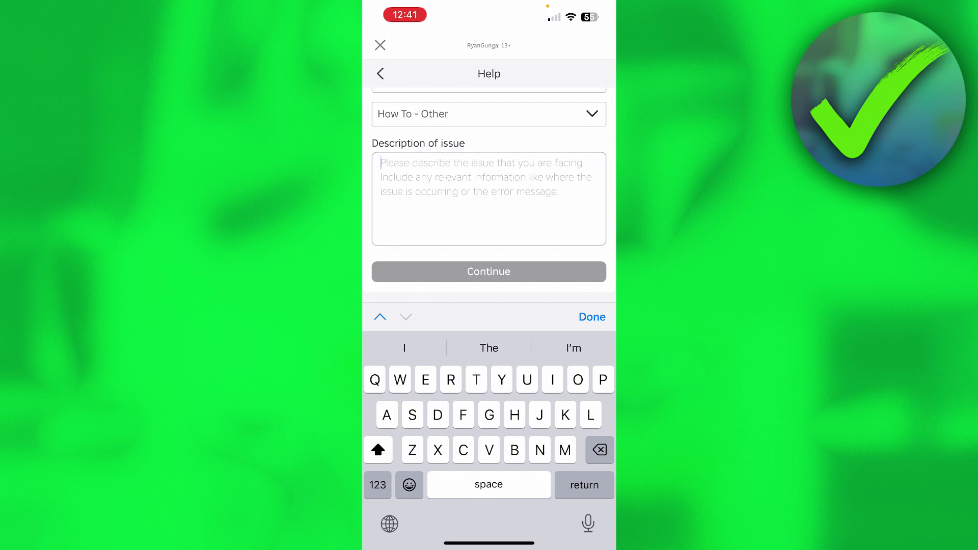
- Dismiss the keyboard, leaving the issue description blank
{"action": "left_click", "coordinate": [592, 317]}
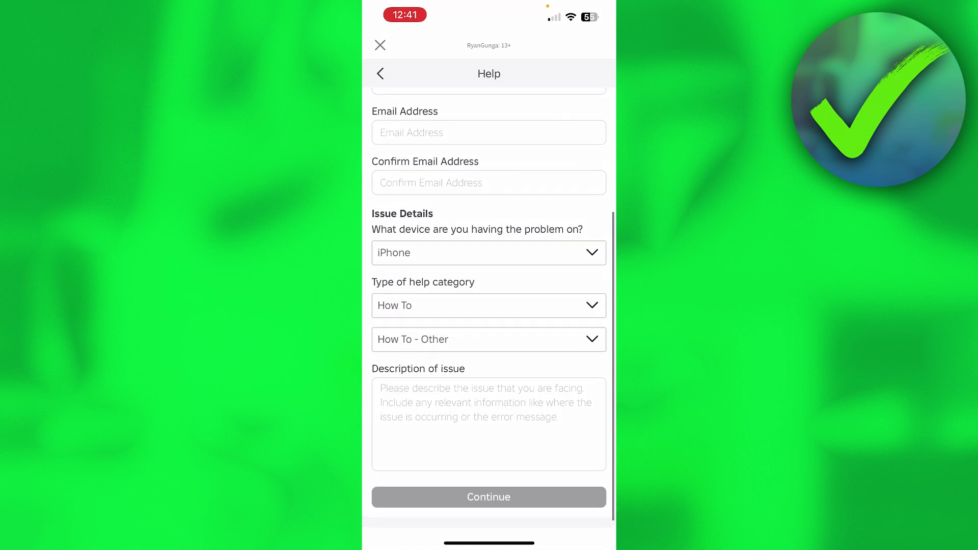
- Scroll the support form back to review iPhone, How To and How To - Other
{"action": "mouse_move", "coordinate": [489, 253]}
{"action": "left_mouse_down"}
{"action": "mouse_move", "coordinate": [489, 376]}
{"action": "mouse_move", "coordinate": [489, 252]}
{"action": "left_mouse_up"}
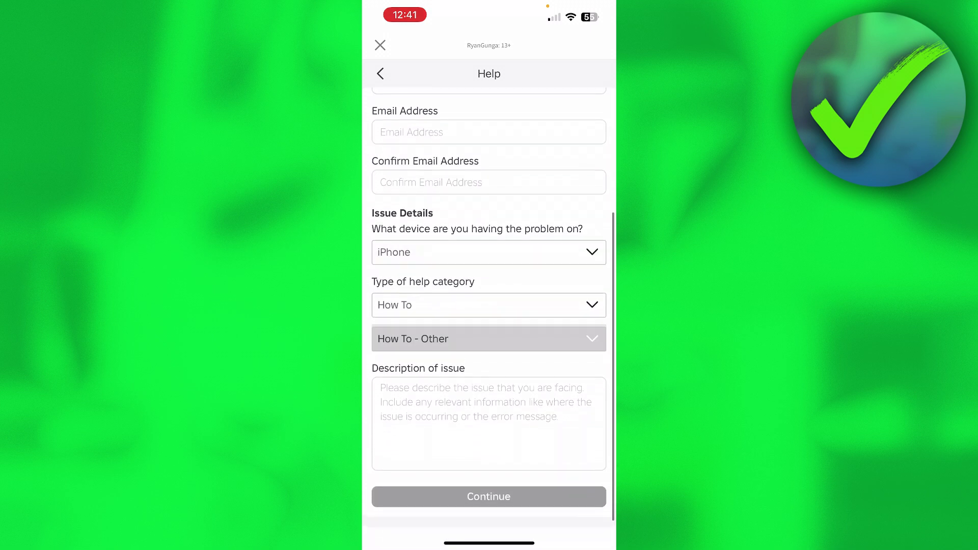